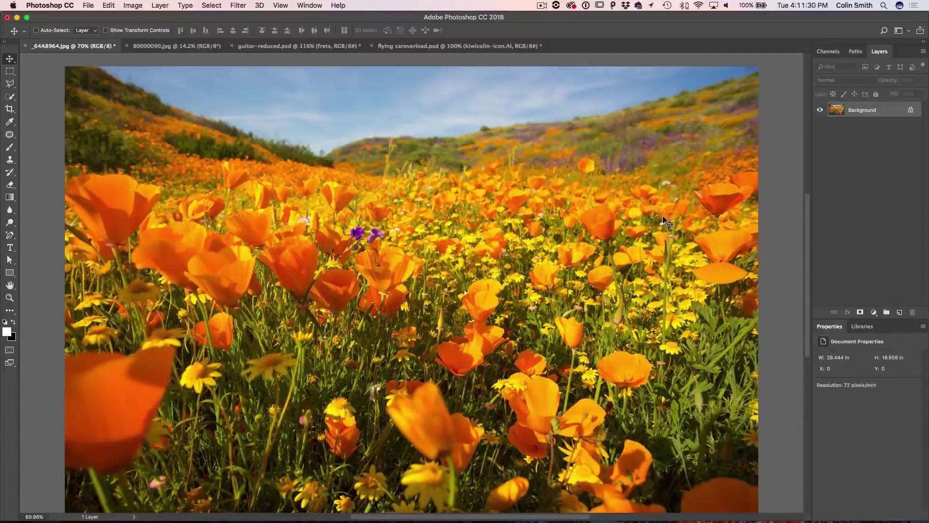
Show rulers in pixels around the poppy photo and select the whole image
key(super+r)
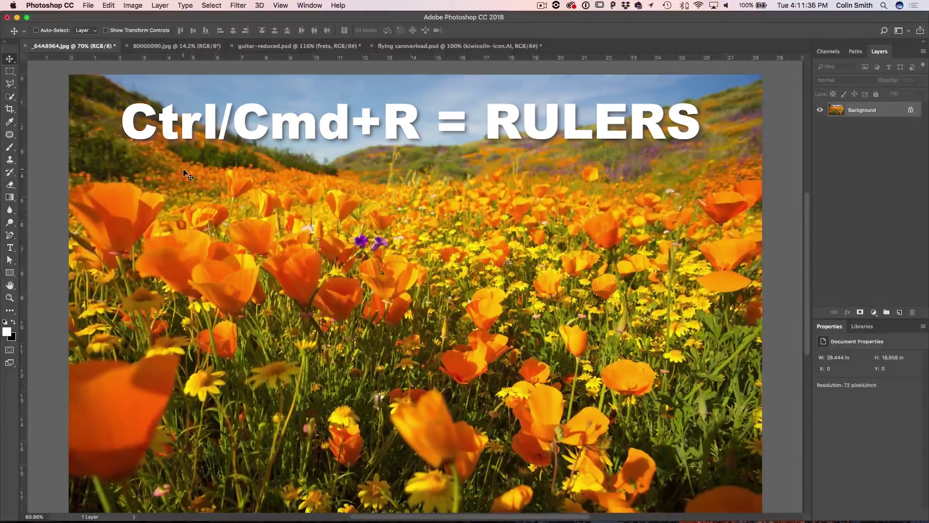
right_click(222, 60)
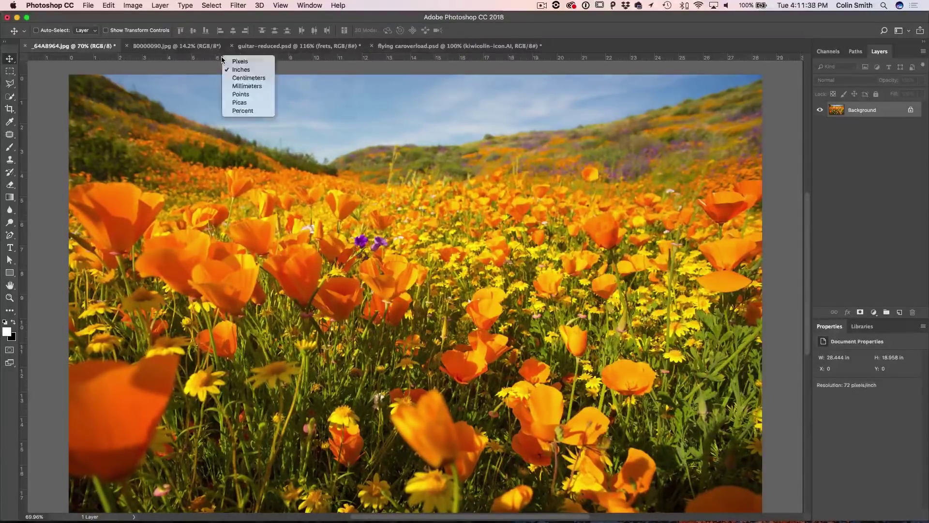
click(246, 61)
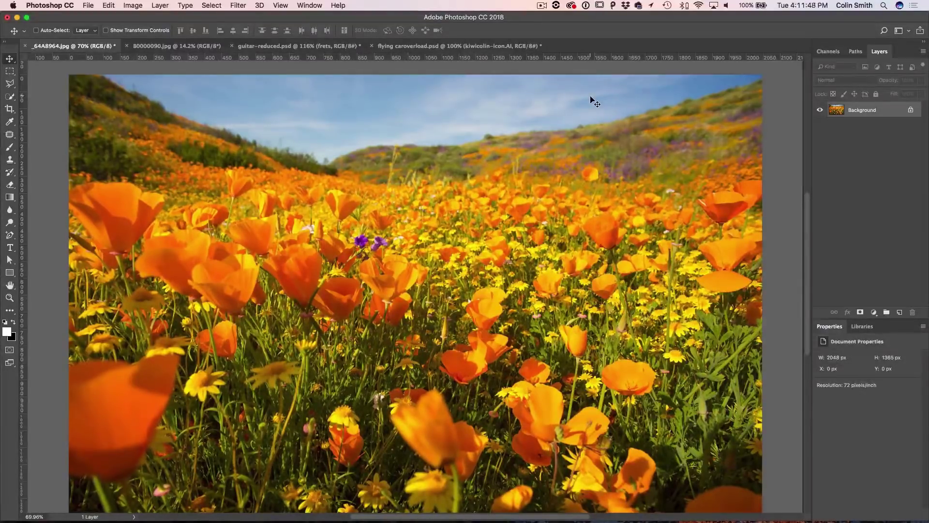
key(super+a)
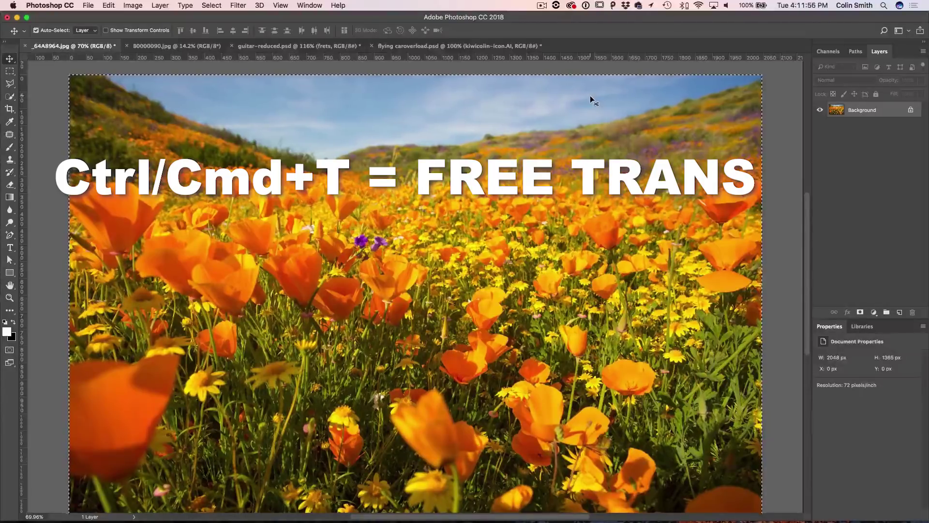
Snap vertical and horizontal guides to the poppy photo's centre point, then cancel the transform and deselect
key(super+t)
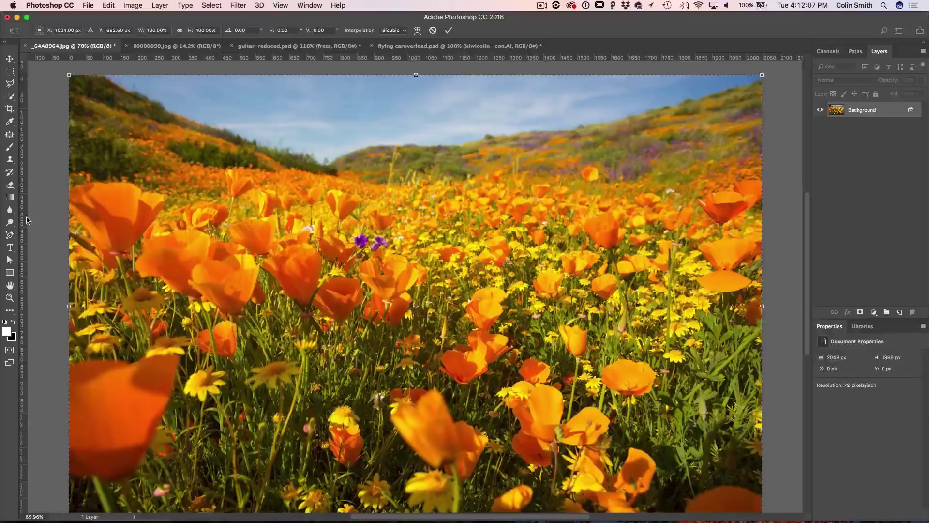
drag(22, 223, 416, 300)
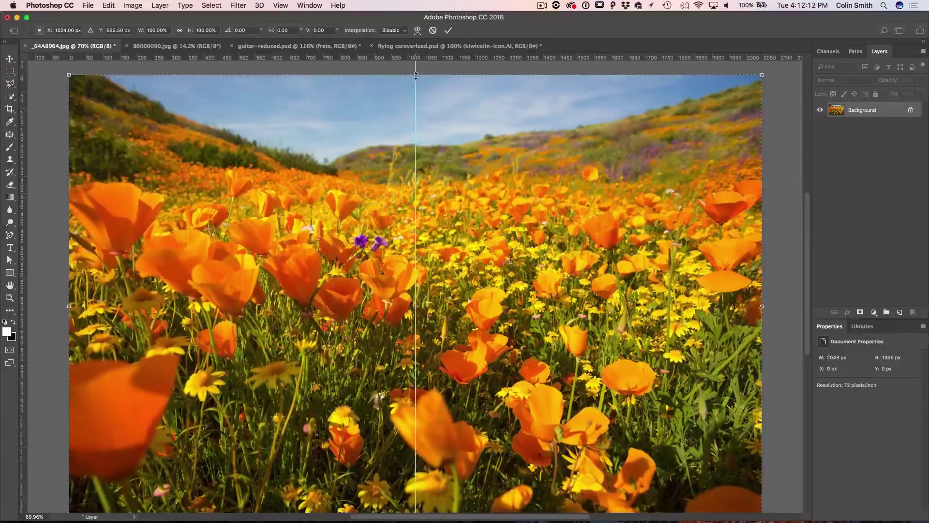
drag(205, 60, 176, 306)
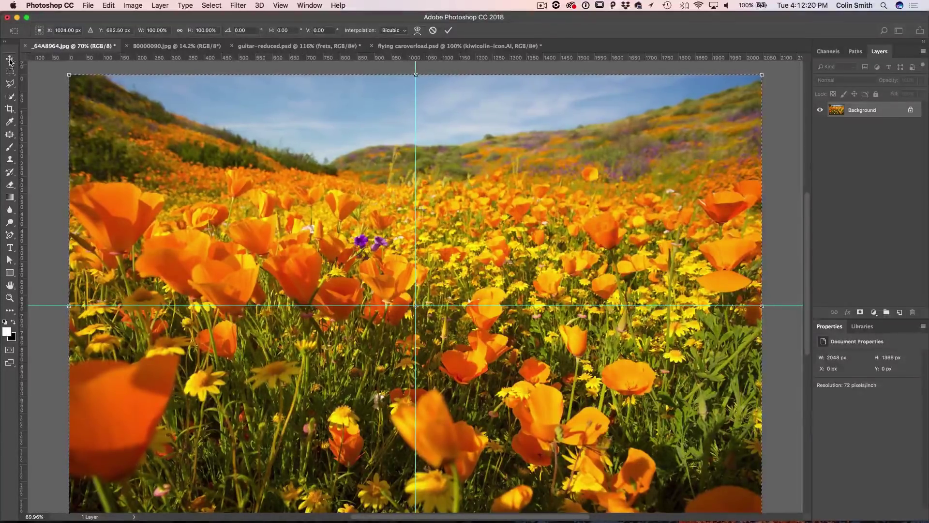
key(Escape)
key(super+d)
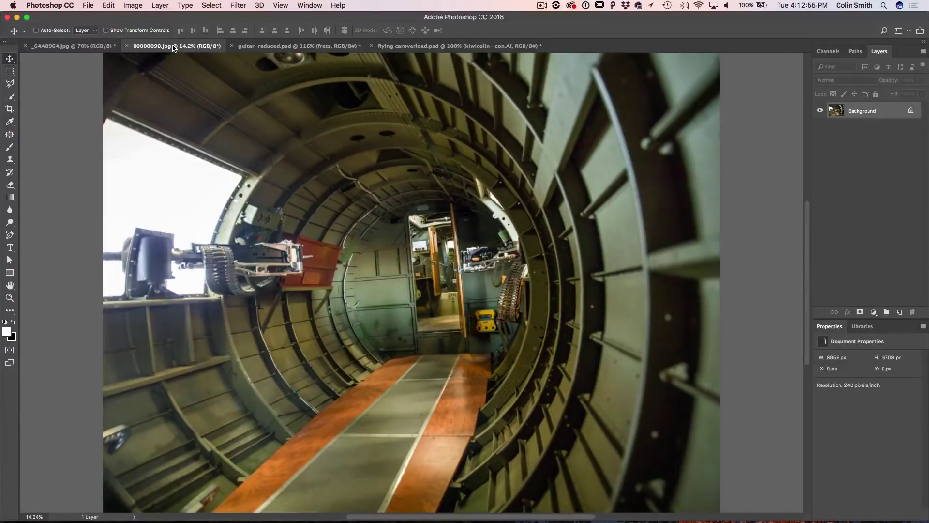
Draw a circular Elliptical Marquee selection around the far end of the fuselage tunnel
click(12, 71)
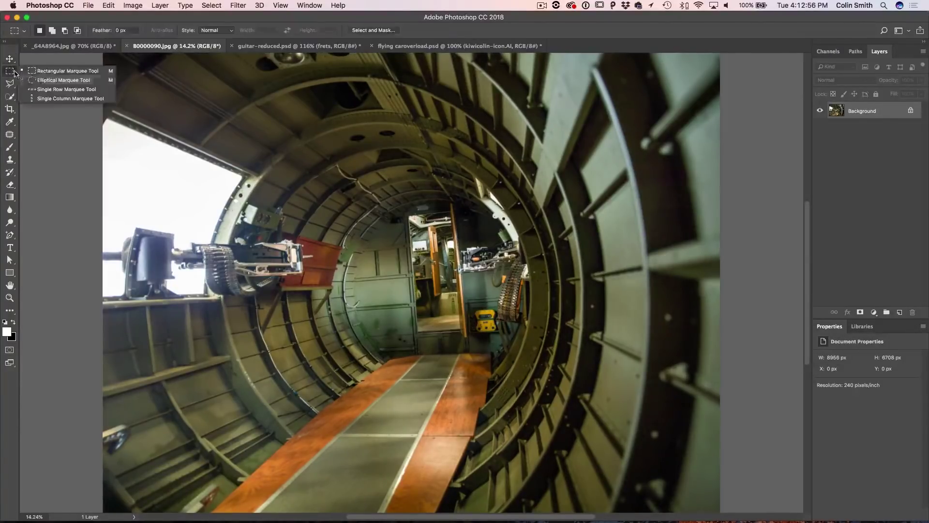
click(48, 80)
drag(366, 227, 547, 409)
drag(479, 317, 457, 284)
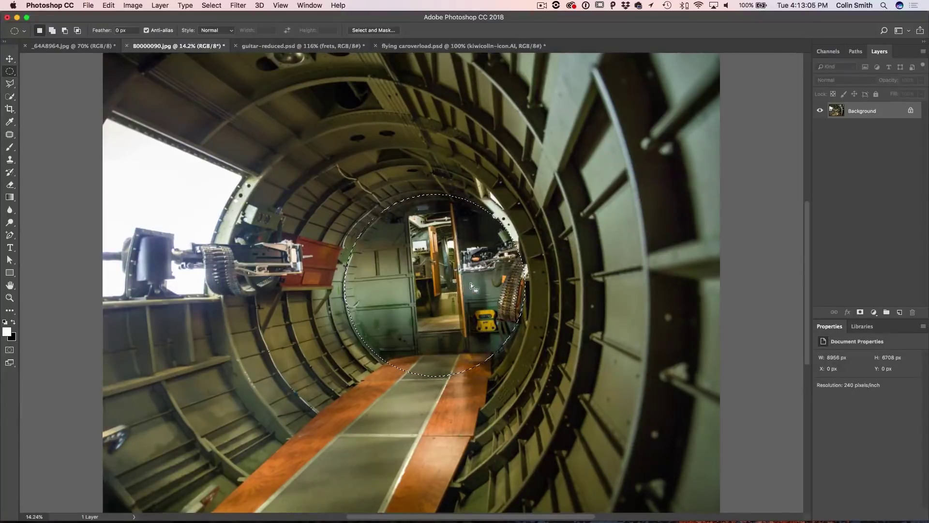
click(540, 282)
drag(366, 205, 525, 371)
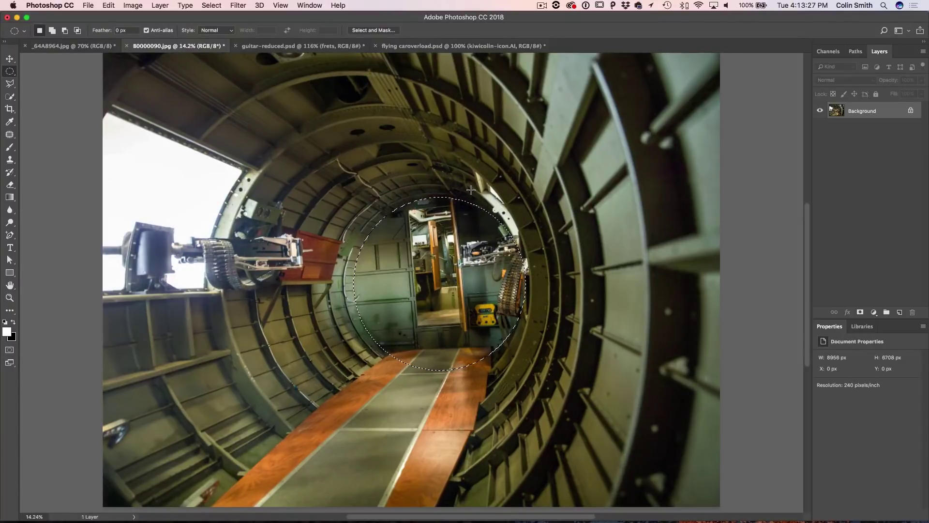
click(212, 6)
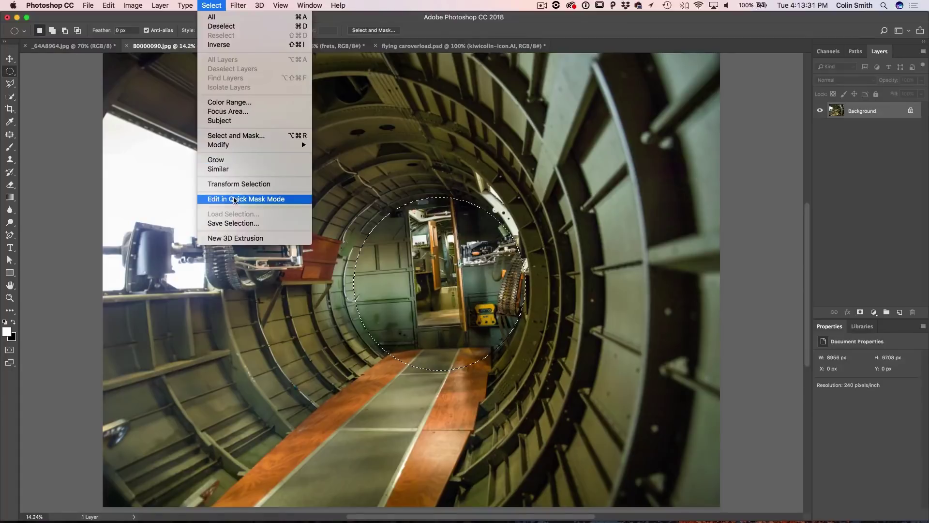
With Transform Selection, tilt the circle about 12 degrees and stretch it into a larger ellipse
click(228, 184)
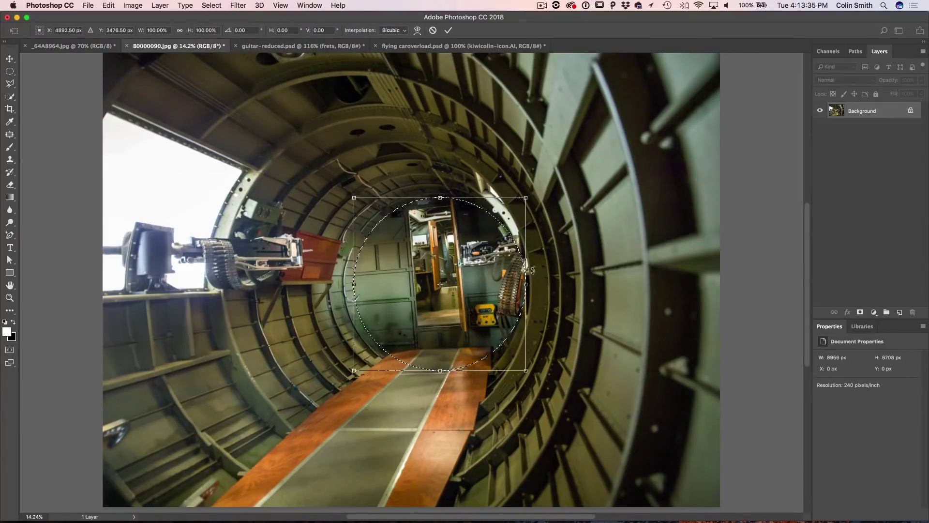
drag(532, 277, 492, 278)
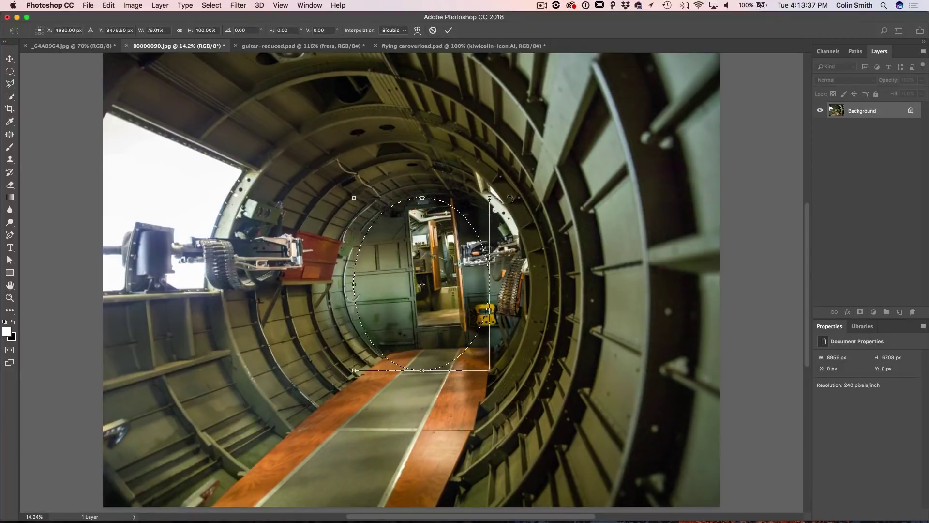
drag(511, 199, 490, 182)
drag(356, 295, 366, 296)
drag(447, 370, 458, 426)
drag(408, 198, 396, 142)
drag(490, 270, 548, 258)
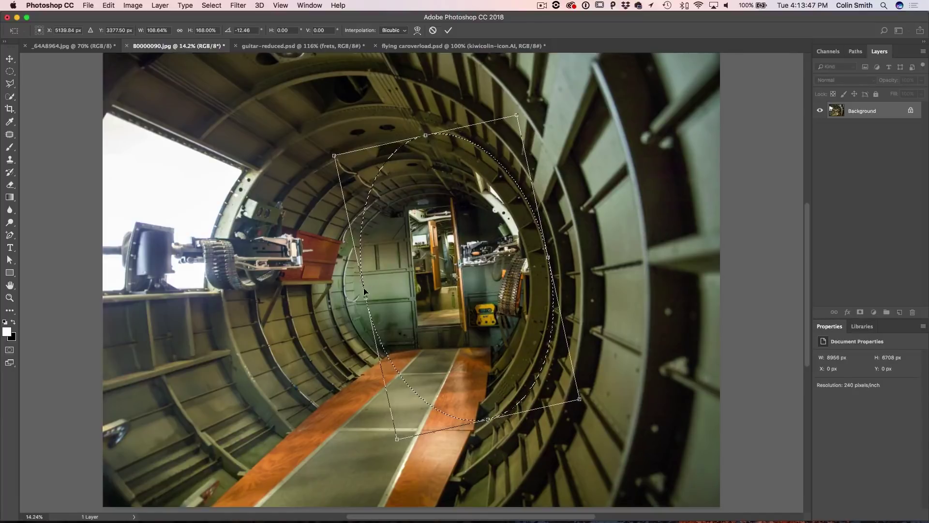
drag(367, 296, 229, 327)
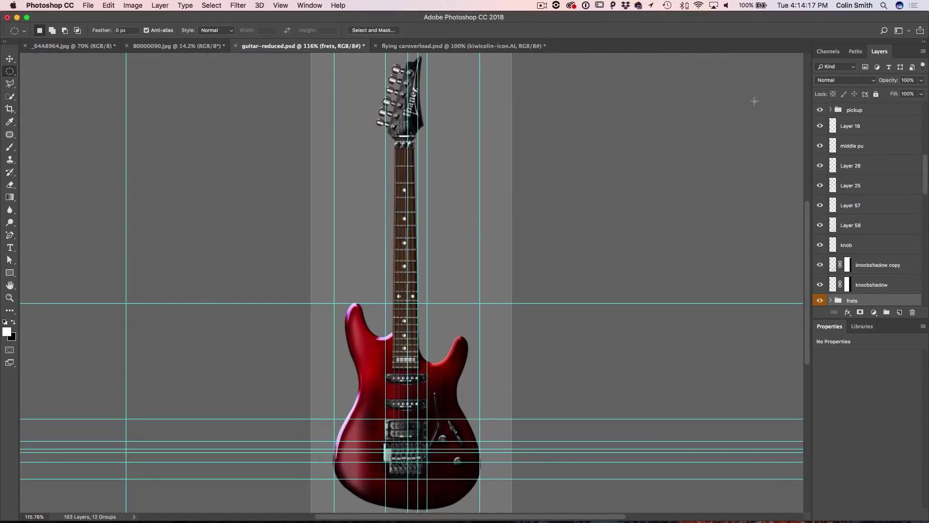
Expand the label and frets layer groups and select the Move tool
drag(925, 163, 908, 202)
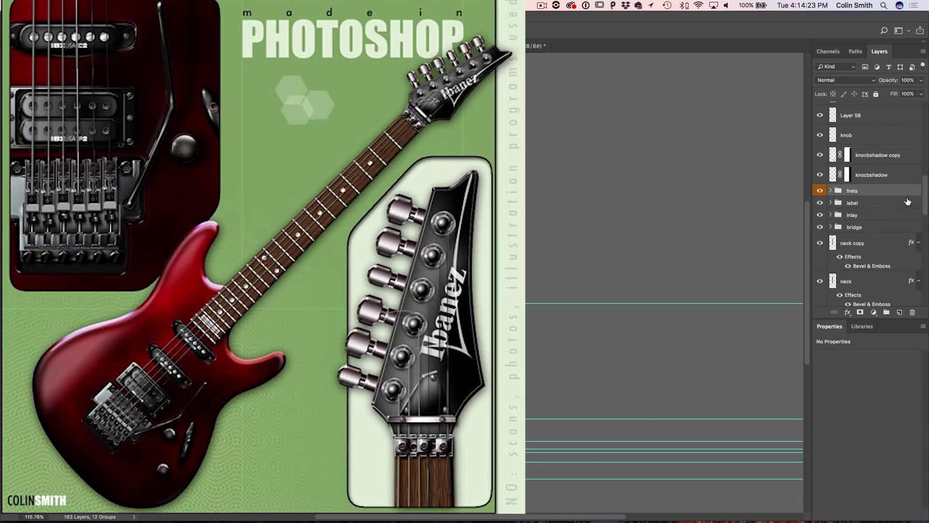
click(842, 202)
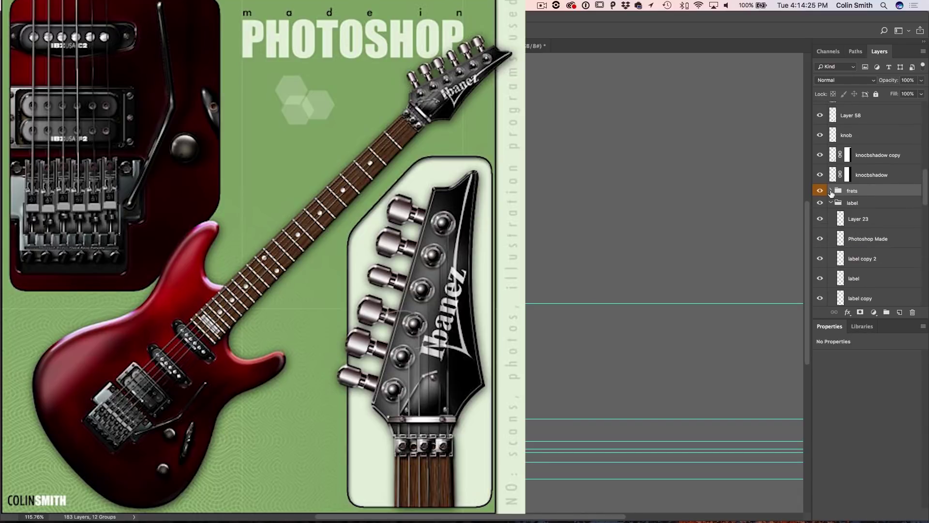
click(832, 192)
drag(924, 167, 927, 75)
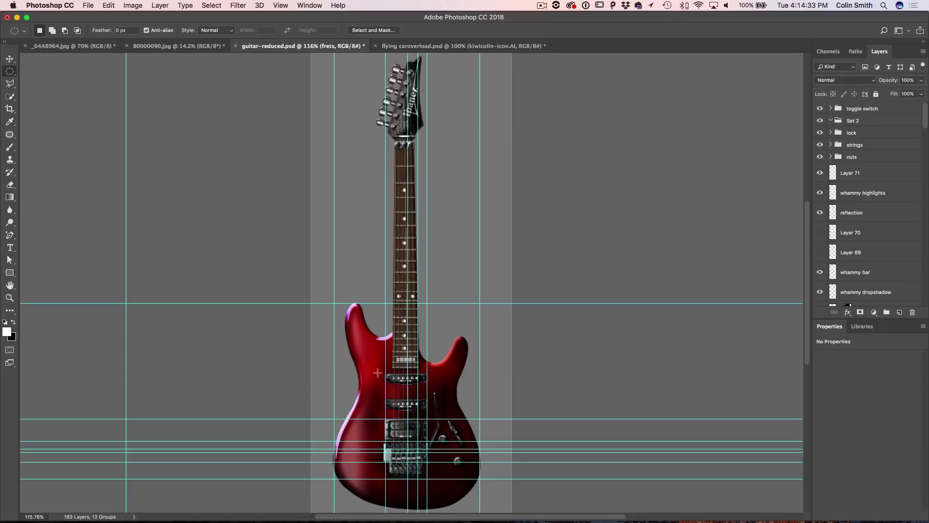
click(9, 59)
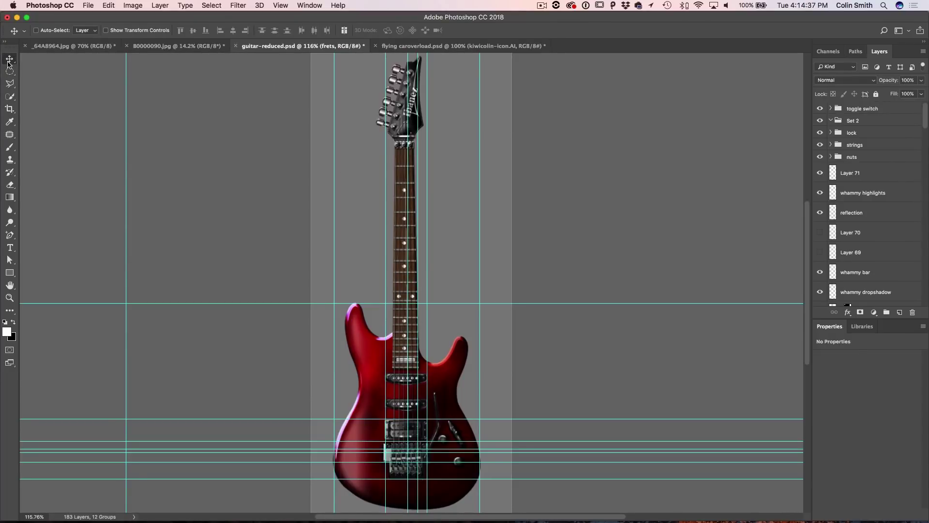
Set Auto-Select to pick individual layers and move the reflection layer up the guitar
click(86, 31)
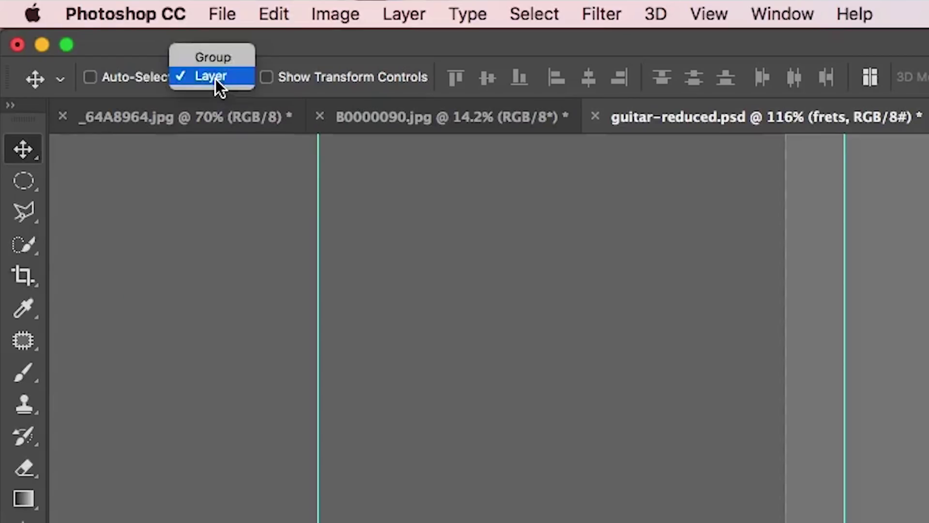
click(90, 29)
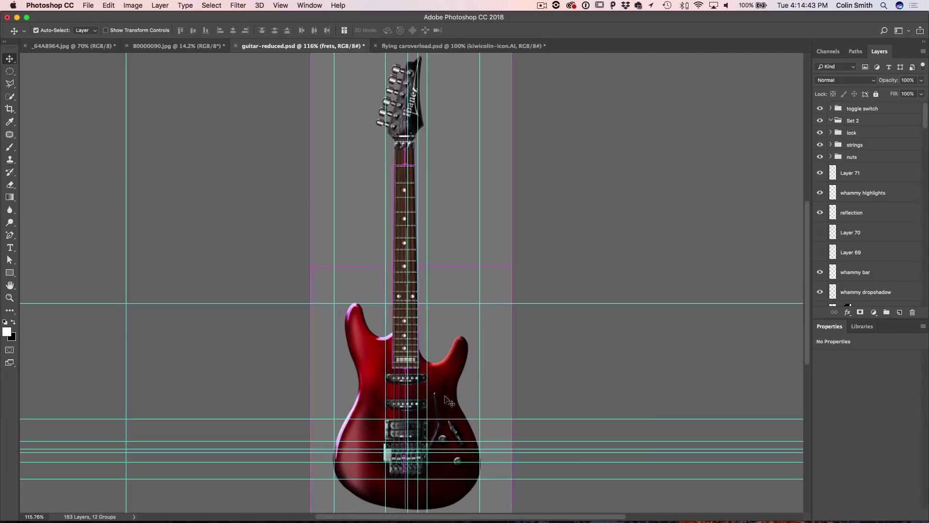
super+click(437, 406)
drag(438, 406, 447, 327)
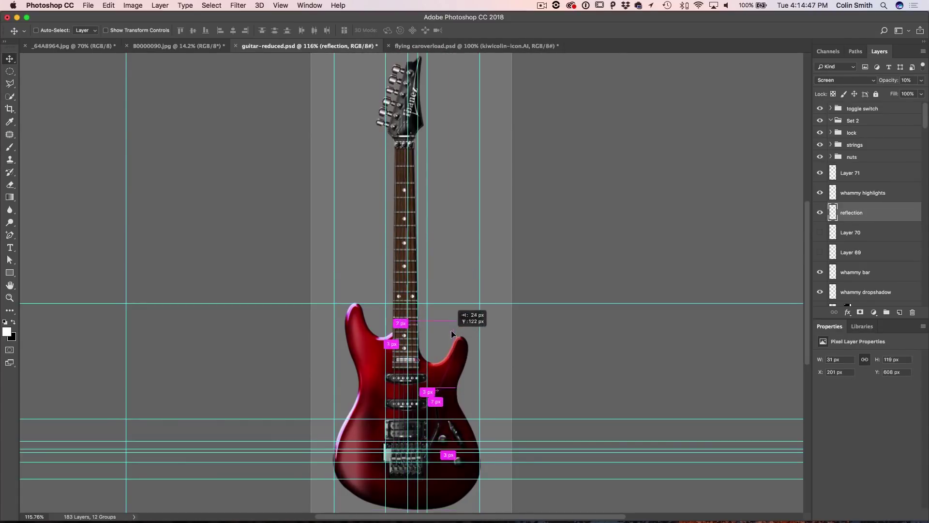
Move the whammy bar and its faint stroke up and to the right on the guitar body
super+click(441, 412)
drag(439, 409, 477, 336)
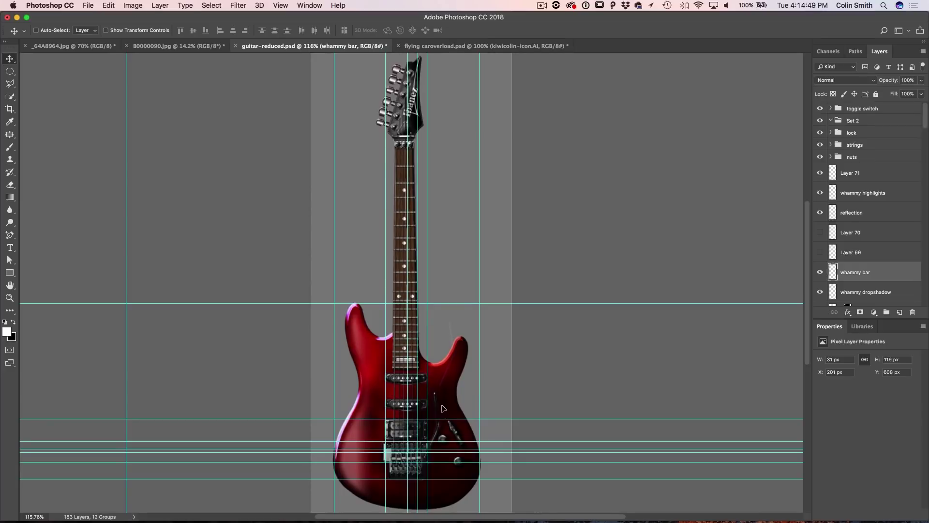
drag(653, 143, 658, 119)
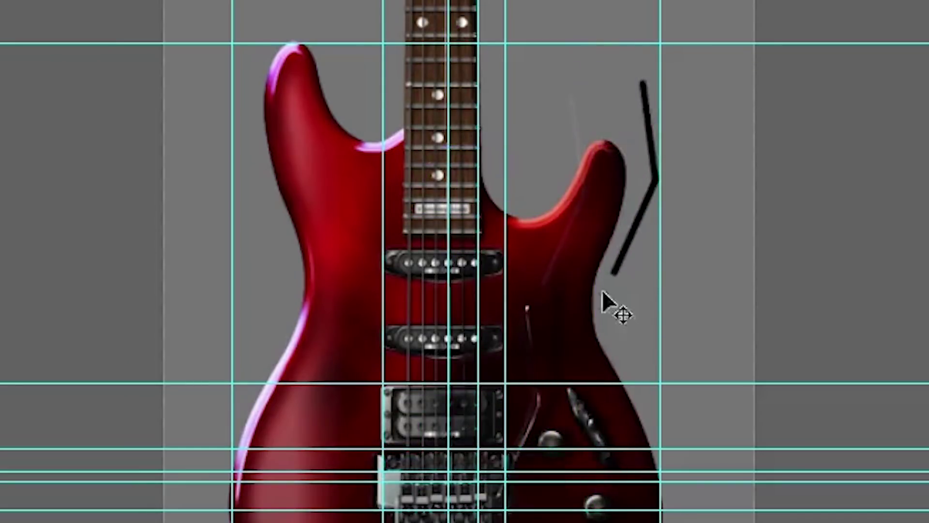
mouse_move(542, 324)
mouse_down()
mouse_move(680, 172)
mouse_move(698, 111)
mouse_up()
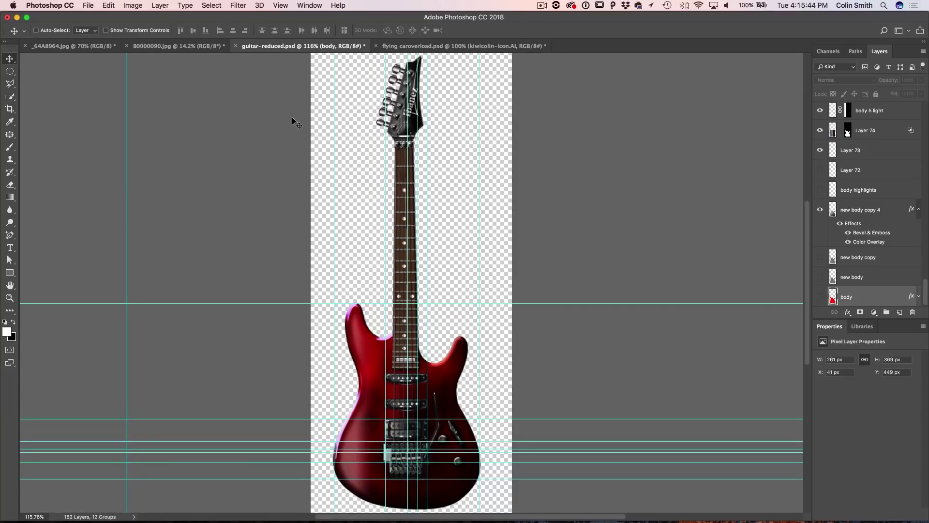
Trim the guitar canvas's transparent pixels from the top, bottom, left and right
click(134, 6)
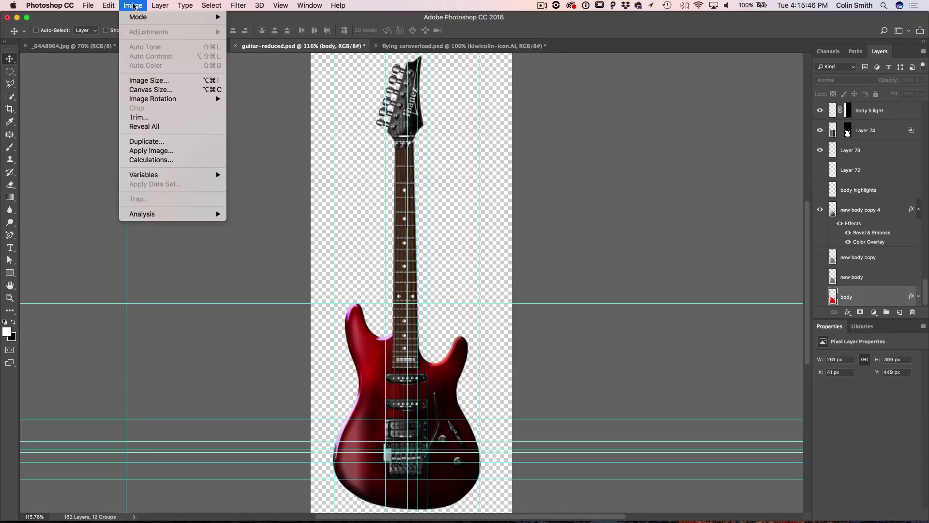
click(148, 118)
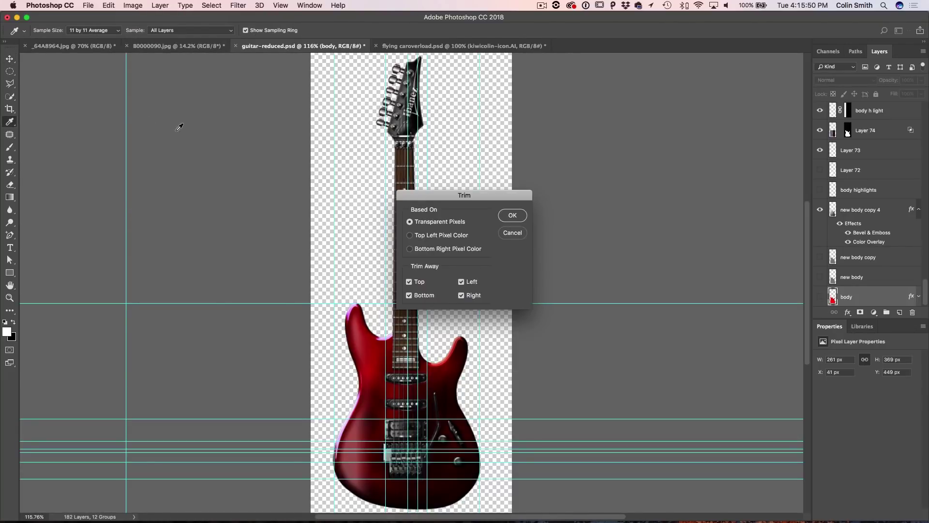
drag(431, 194, 549, 93)
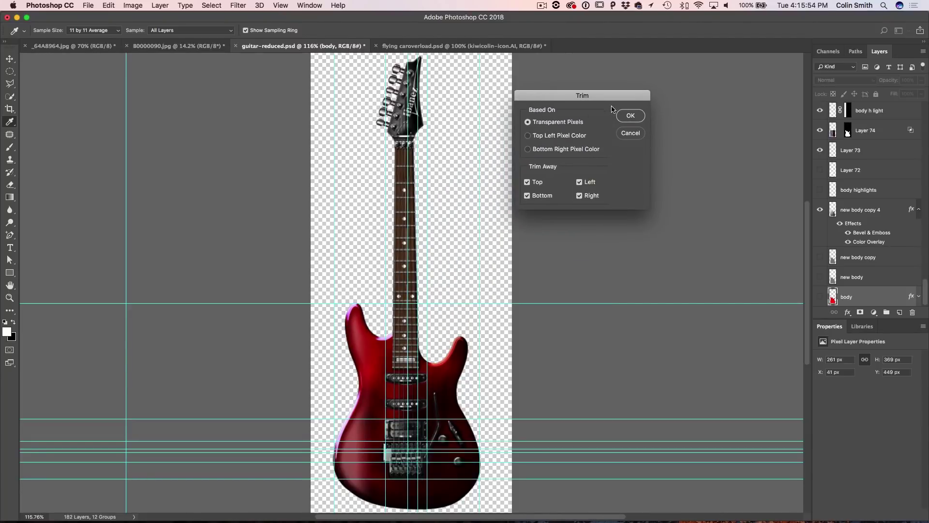
click(631, 116)
key(v)
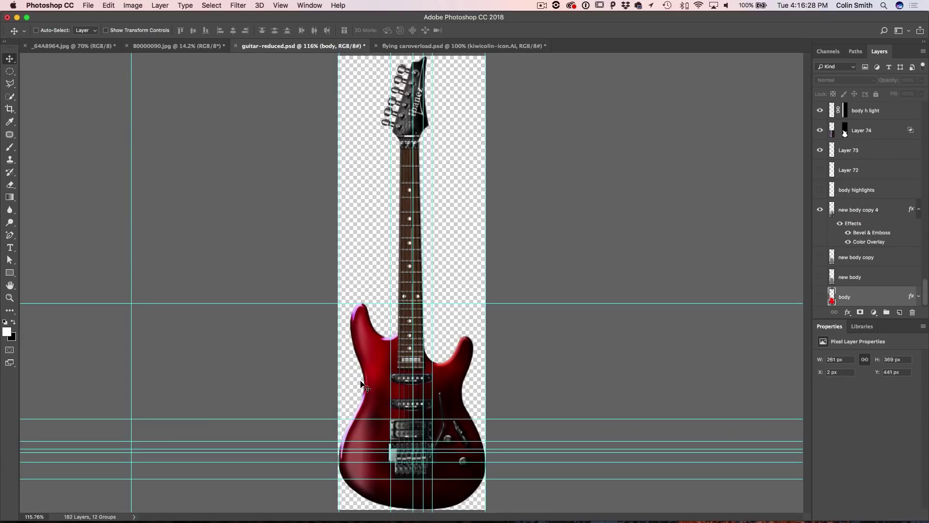
click(476, 48)
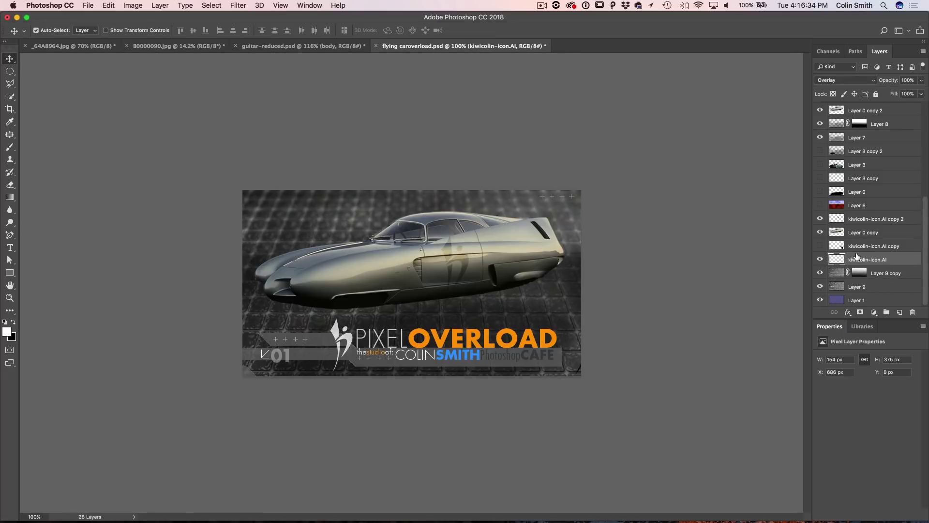
Check the kiwicolin-icon.AI layer's full bounds, then apply Image > Reveal All to enlarge the canvas
key(super+t)
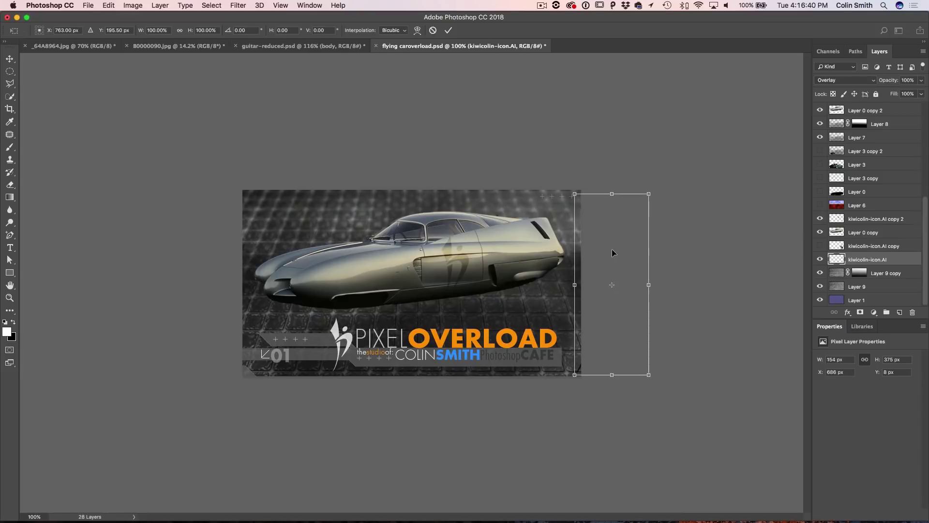
key(Return)
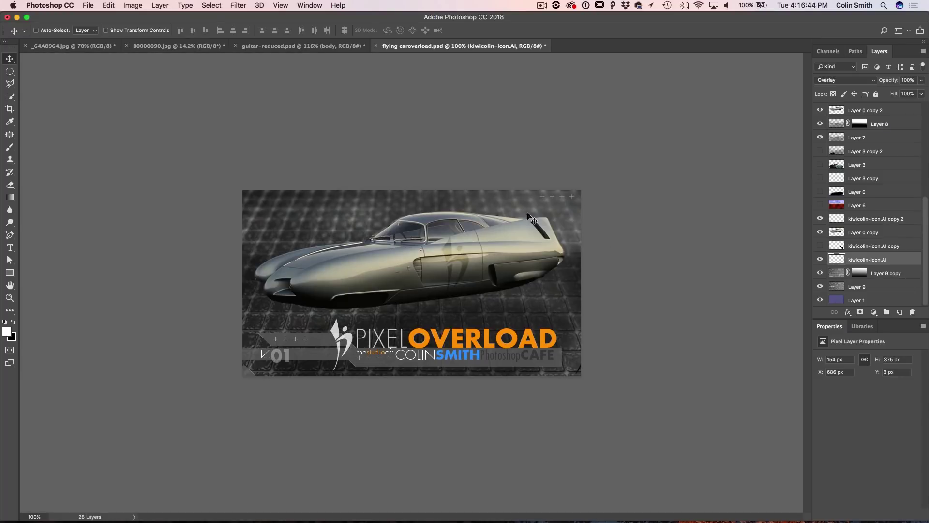
click(132, 6)
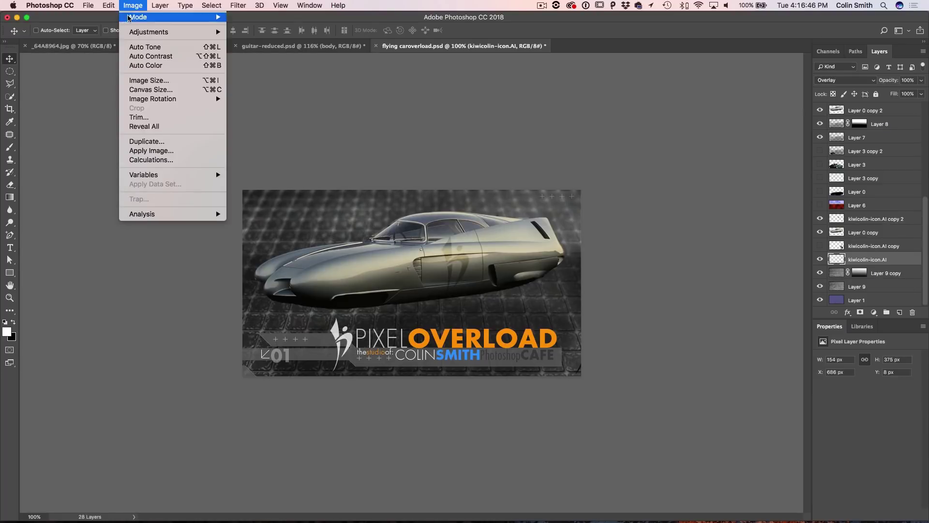
click(146, 127)
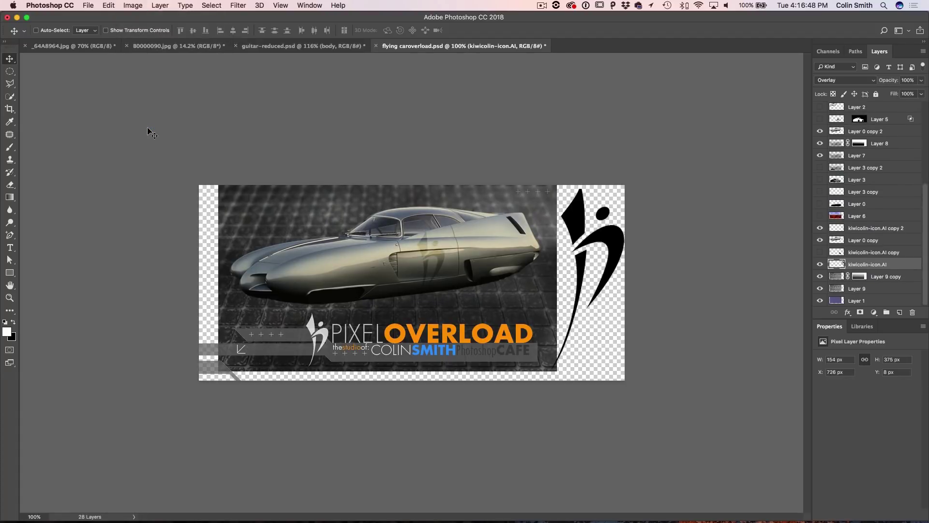